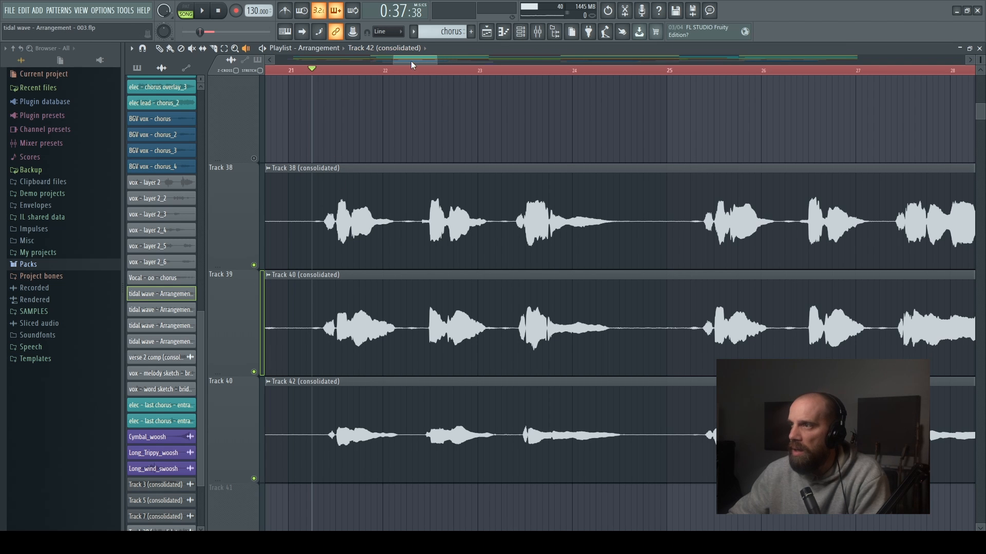
- Play back the stacked vocal clips on tracks 38 to 40 from the playback marker just after bar 21
drag(410, 60, 400, 61)
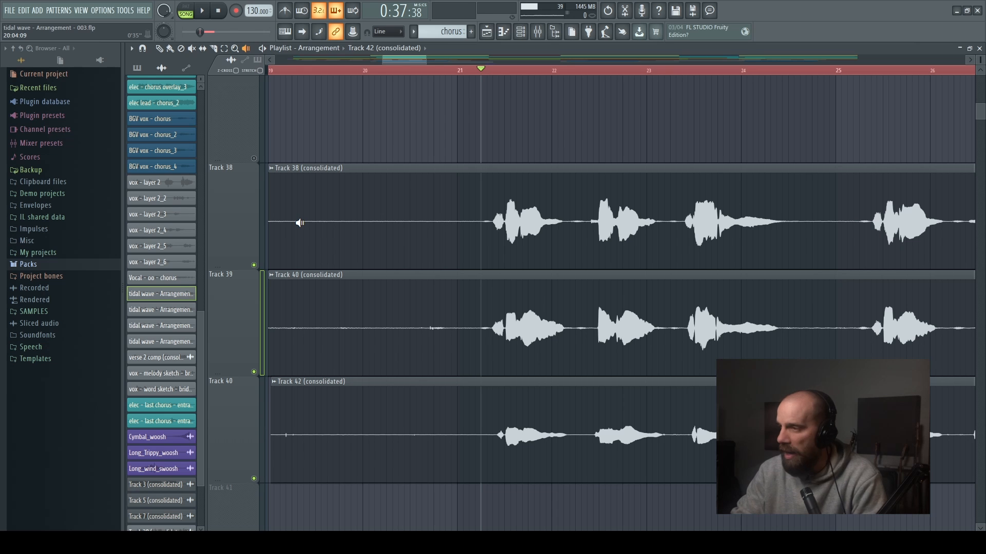
key(space)
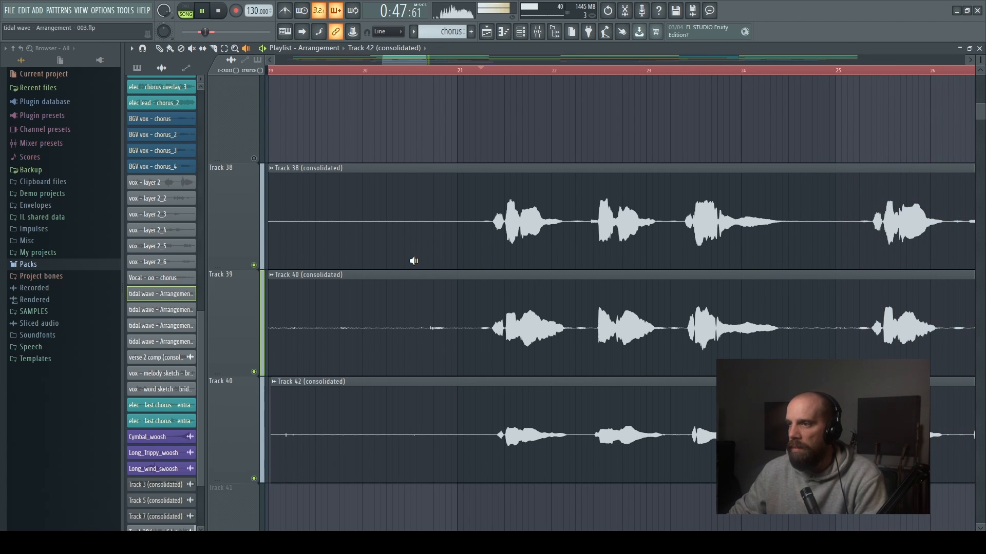
key(space)
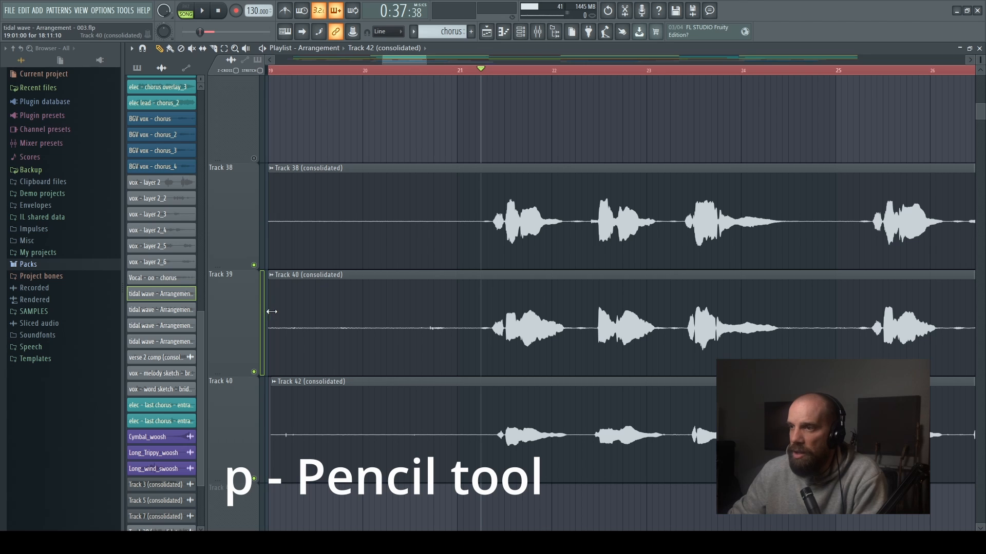
- Trim the silent starts of the Track 40 and Track 42 clips to just after bar 21, before the first vocal phrase
drag(397, 61, 395, 62)
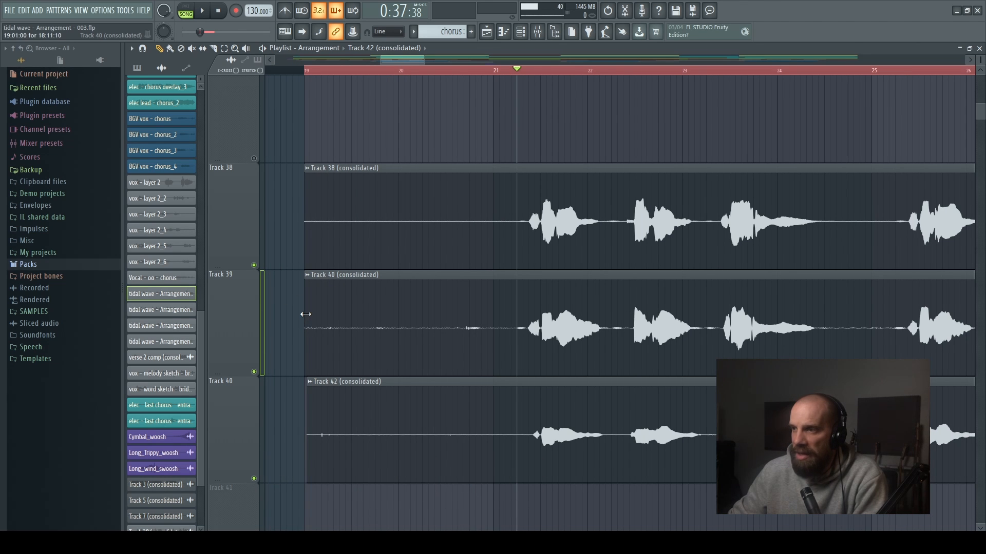
drag(305, 314, 505, 317)
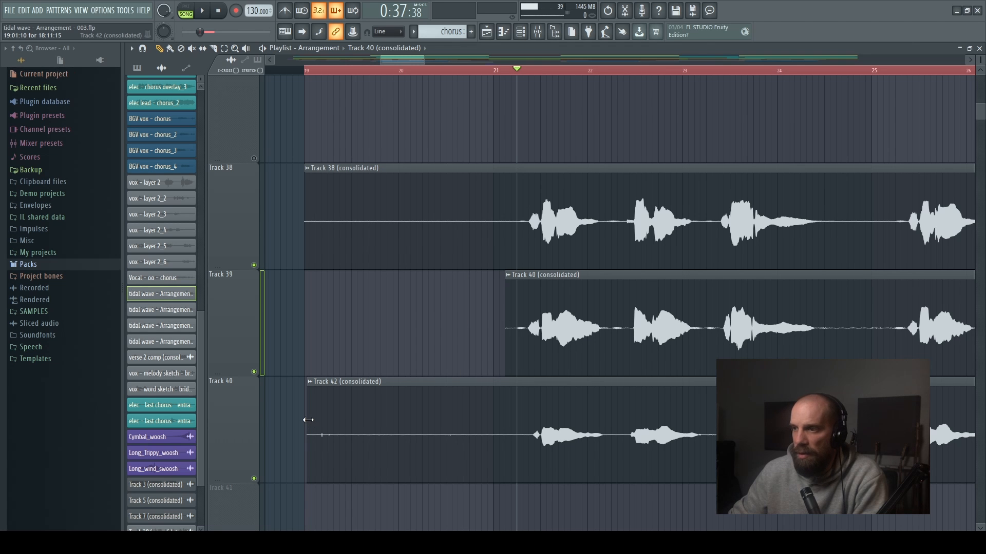
drag(308, 420, 508, 421)
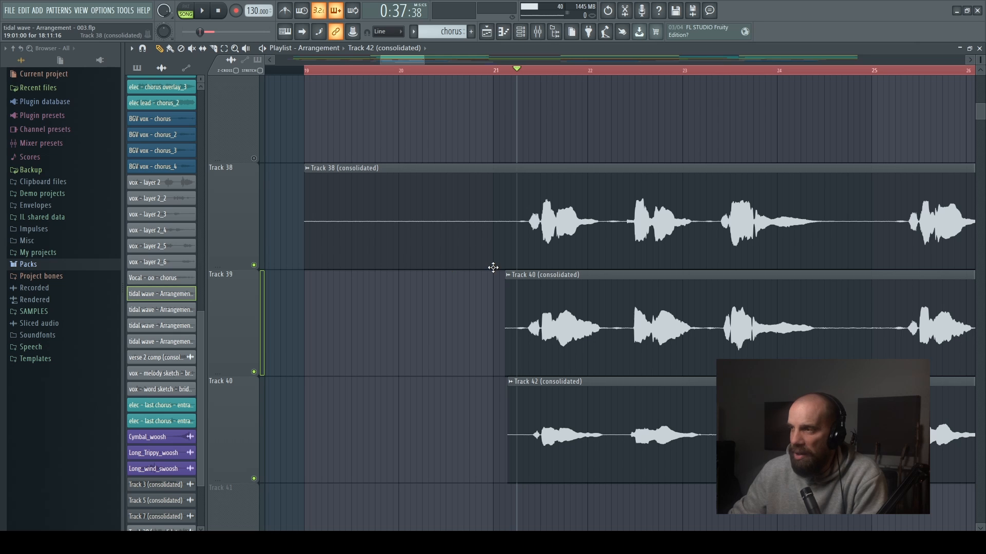
- Slice the Track 40 clip in the pause just after bar 26 and trim both sides of the cut to remove the noise between words
scroll(725, 337, down, 2)
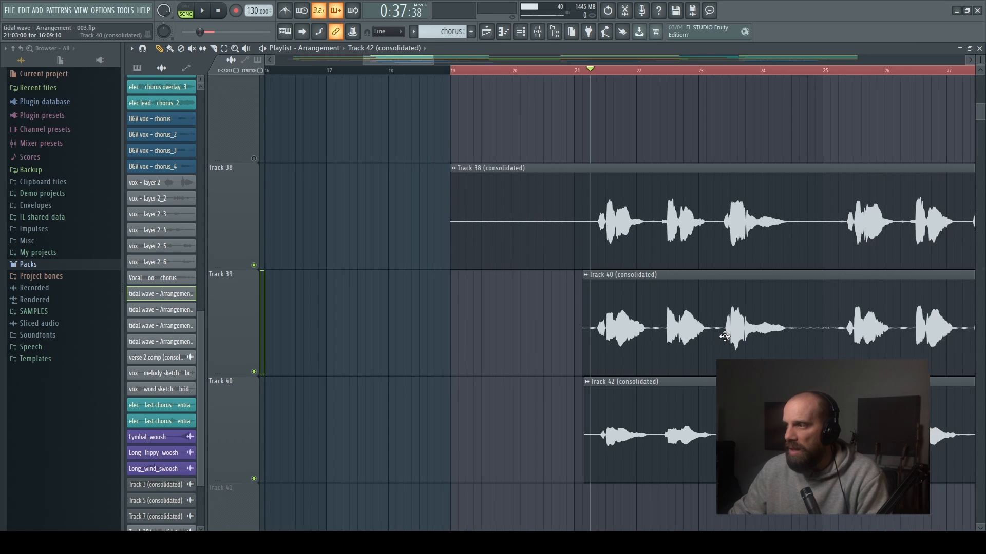
scroll(724, 337, up, 2)
scroll(566, 62, right, 3)
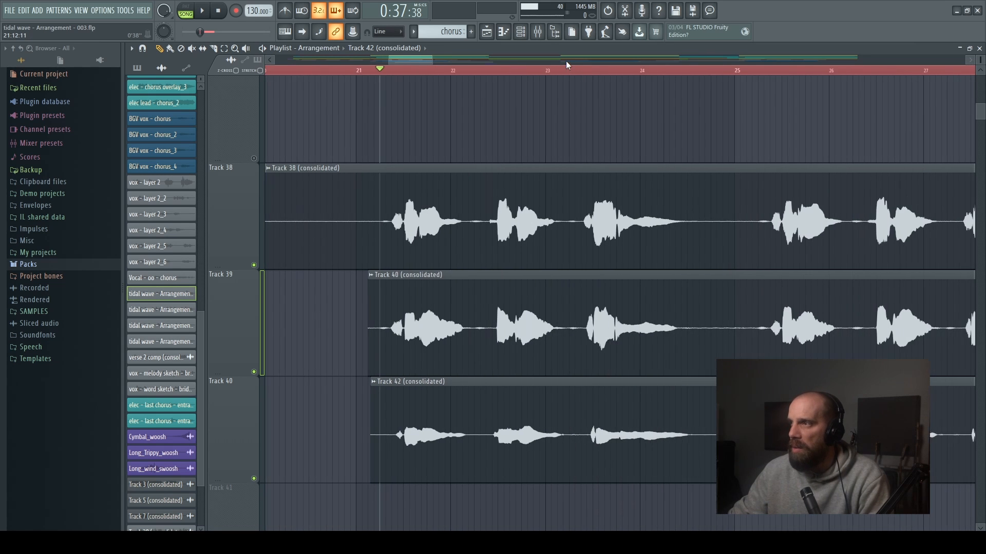
scroll(565, 59, right, 4)
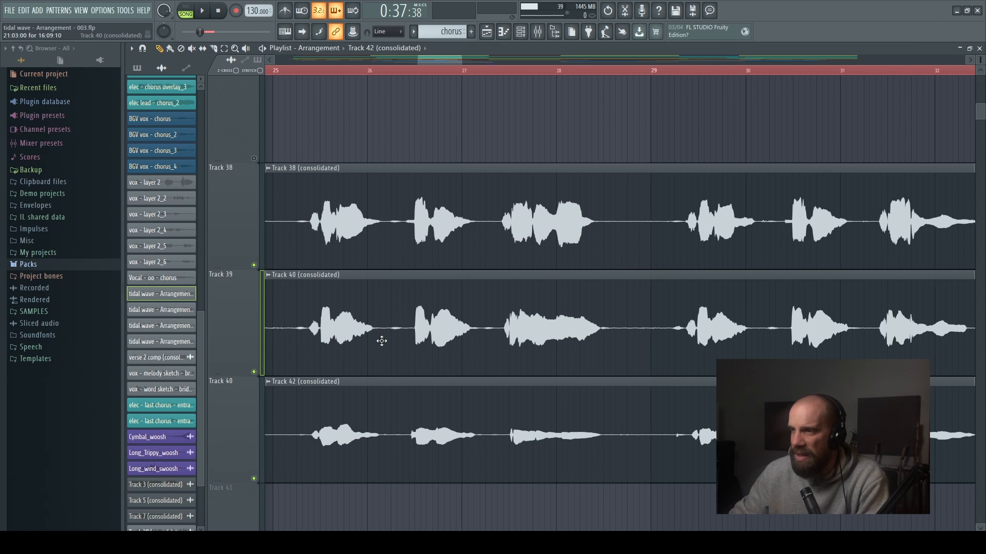
key(c)
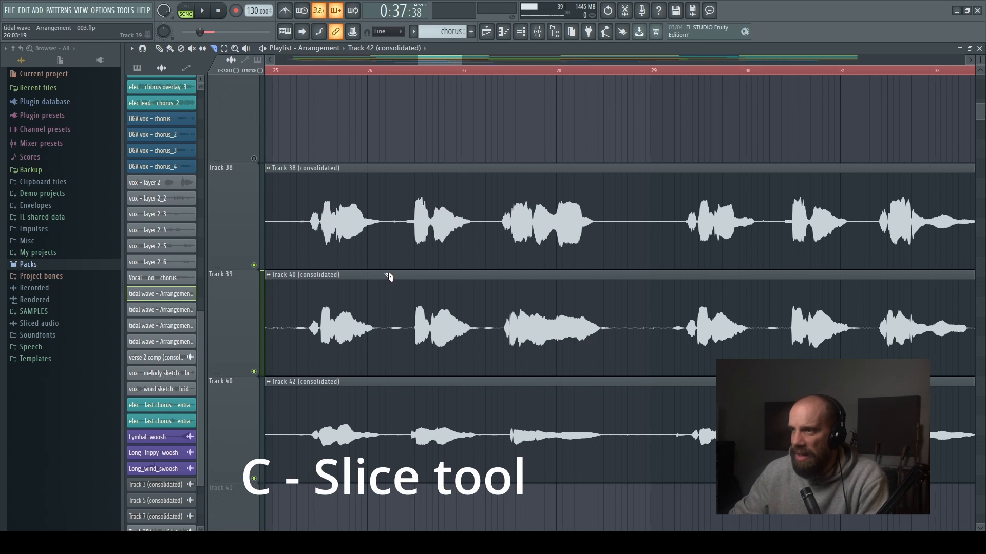
drag(386, 272, 389, 378)
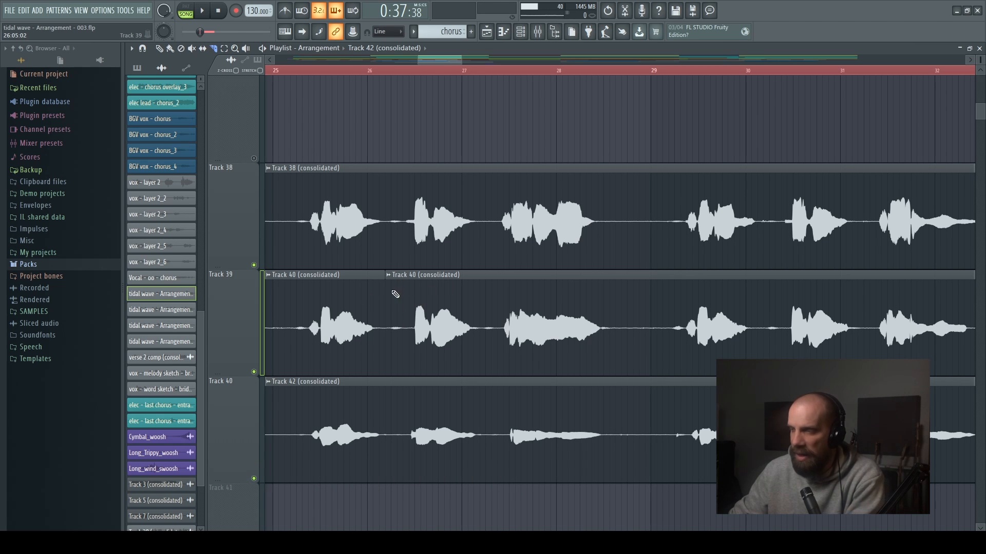
key(p)
mouse_move(388, 303)
mouse_down()
mouse_move(409, 305)
mouse_move(379, 304)
mouse_up()
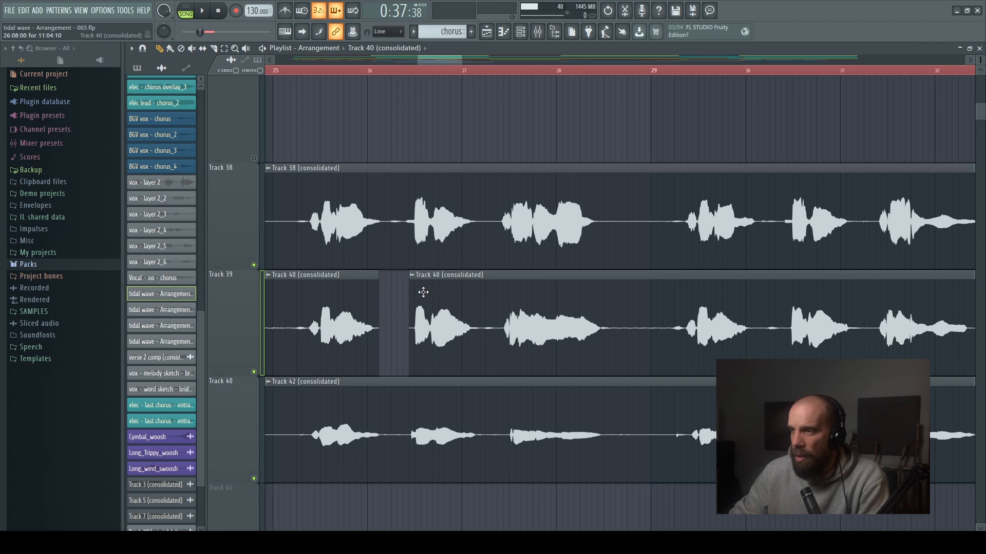
- Set the Track 40 clip's declicking mode to Smooth (bleeding) in its channel settings and close them
right_click(271, 278)
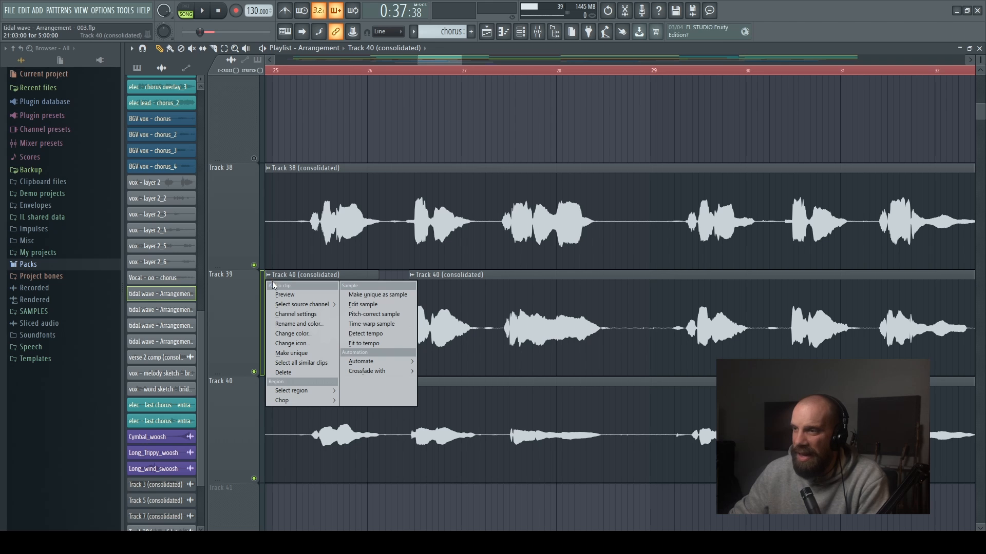
click(287, 313)
click(296, 236)
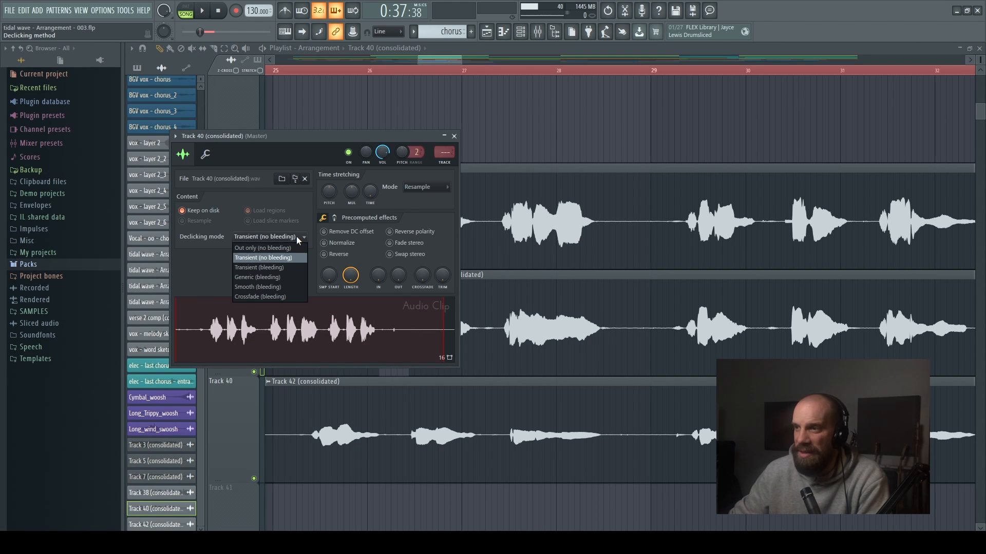
click(248, 286)
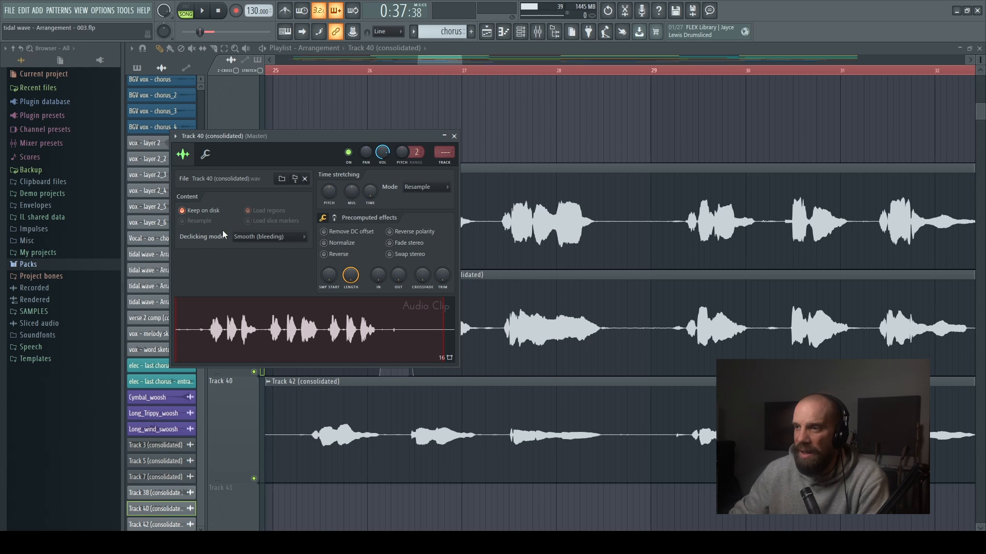
click(454, 136)
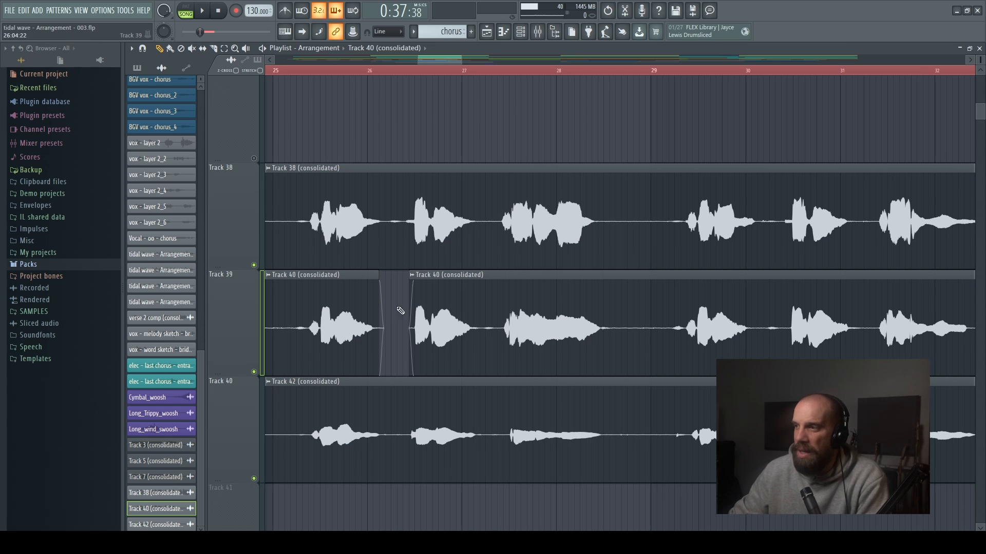
- Slice the Track 40 clip in the pause just after bar 27 and trim both pieces back to the vocal
key(space)
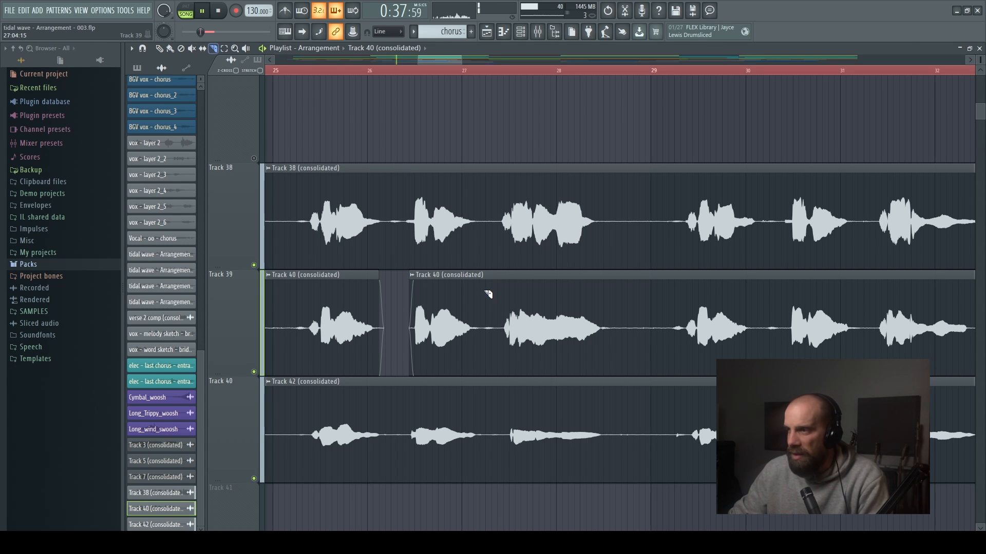
key(space)
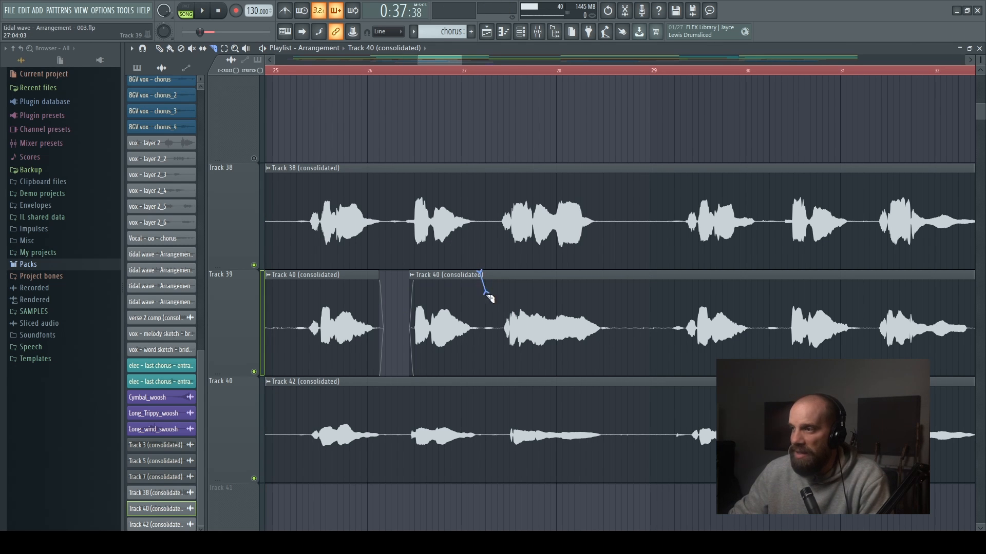
drag(489, 298, 486, 378)
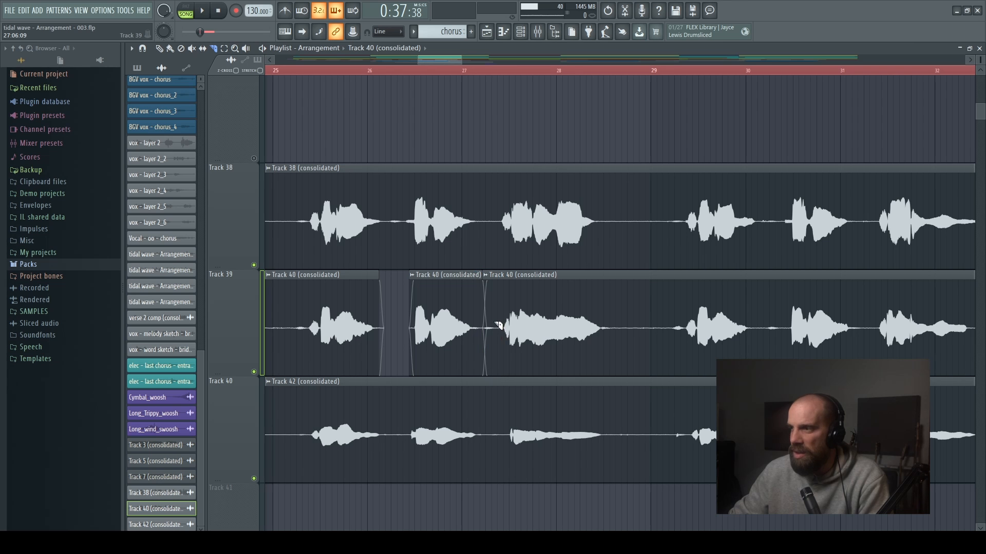
key(p)
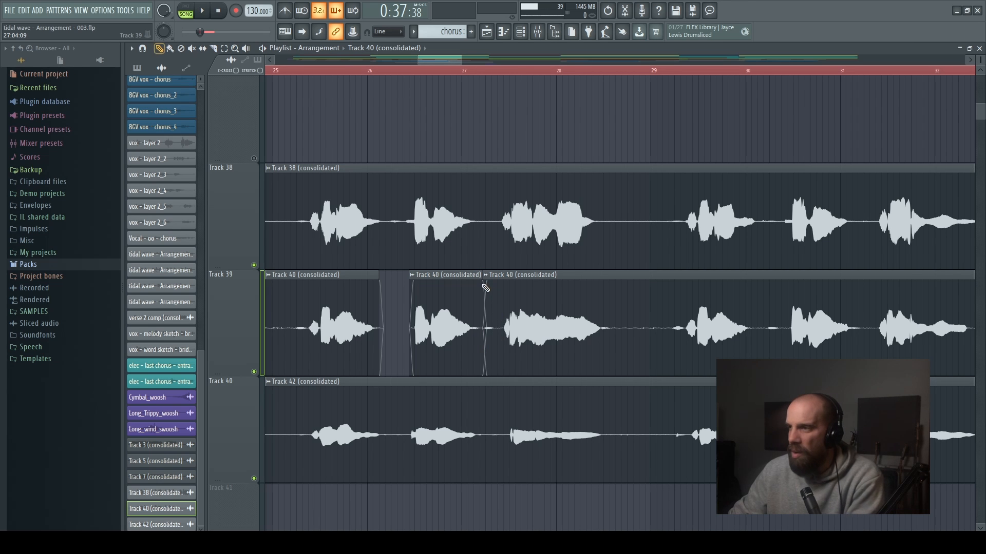
mouse_move(486, 284)
mouse_down()
mouse_move(496, 282)
mouse_move(477, 293)
mouse_up()
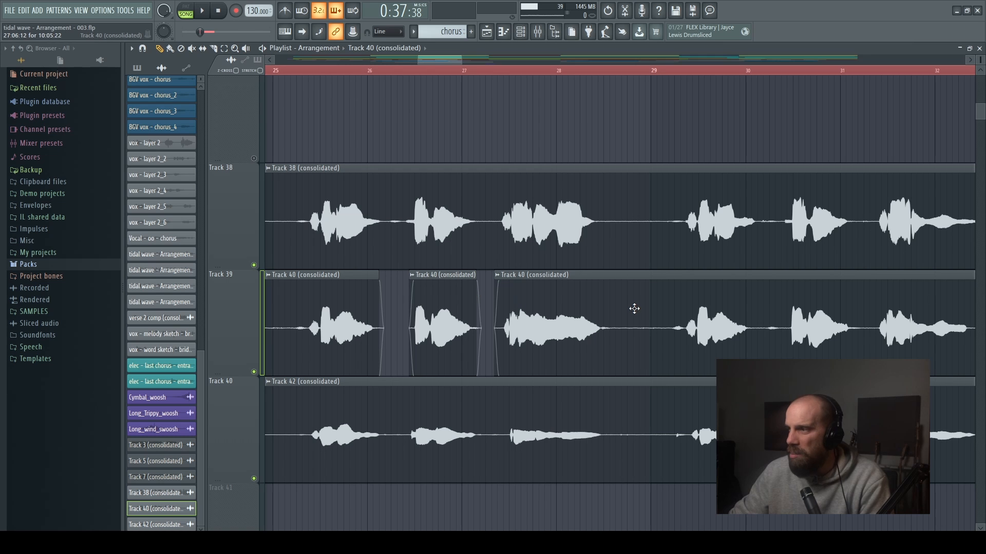
- Slice the Track 40 clip in the pause just before bar 29 and trim both pieces back to the vocal phrases
key(c)
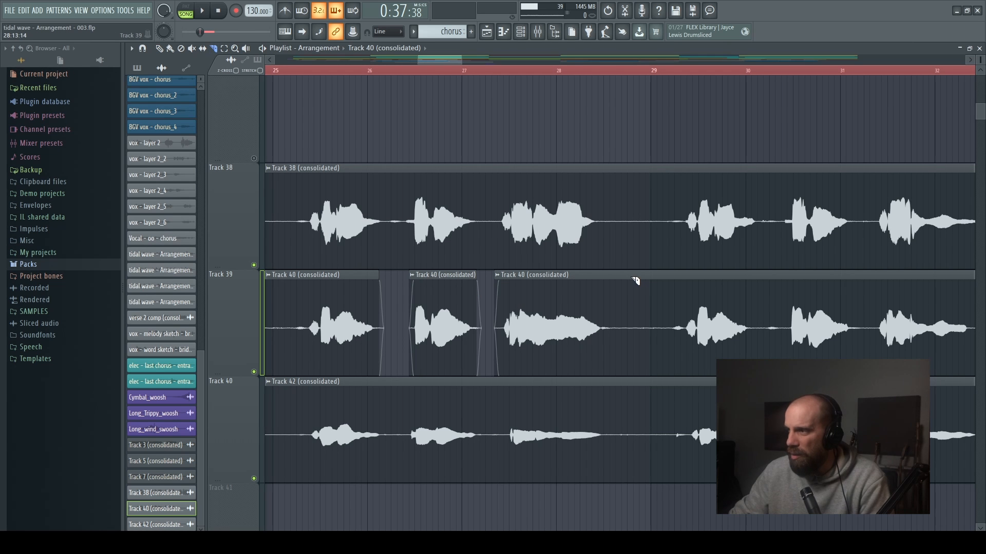
drag(635, 280, 635, 373)
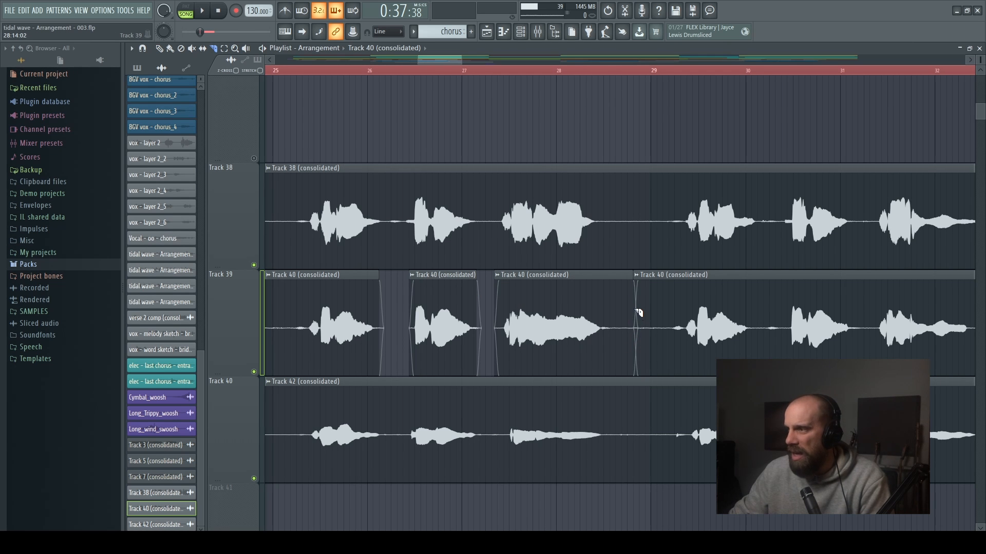
key(p)
mouse_move(634, 303)
mouse_down()
mouse_move(642, 303)
mouse_move(613, 304)
mouse_move(664, 314)
mouse_move(610, 325)
mouse_up()
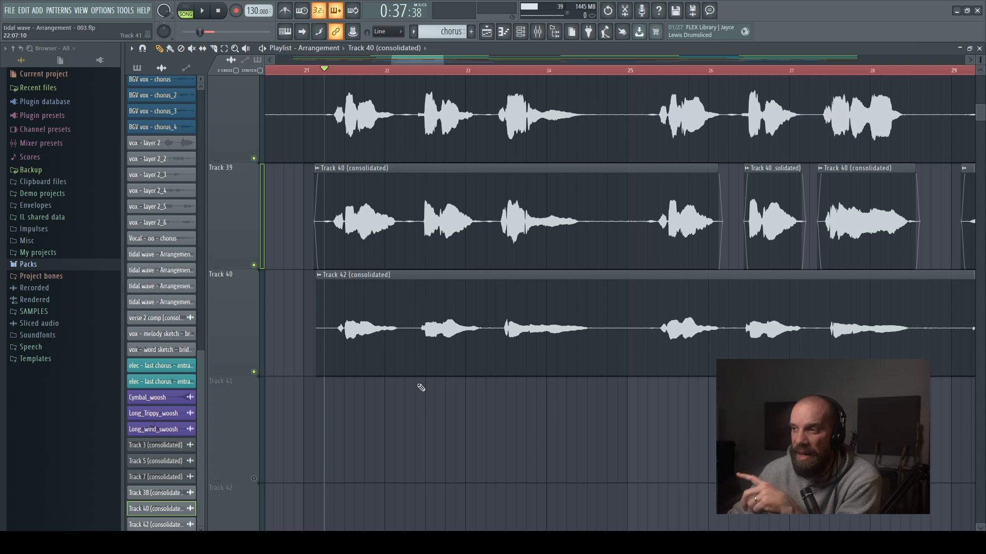
- Open the Track 42 clip's sample in Edison for editing and enlarge the editor window
click(319, 275)
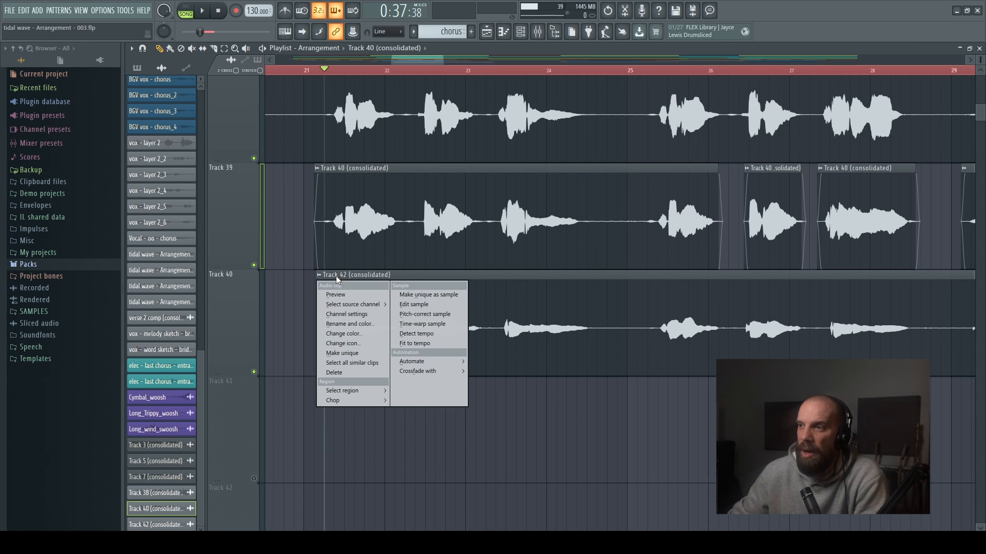
click(320, 273)
click(319, 274)
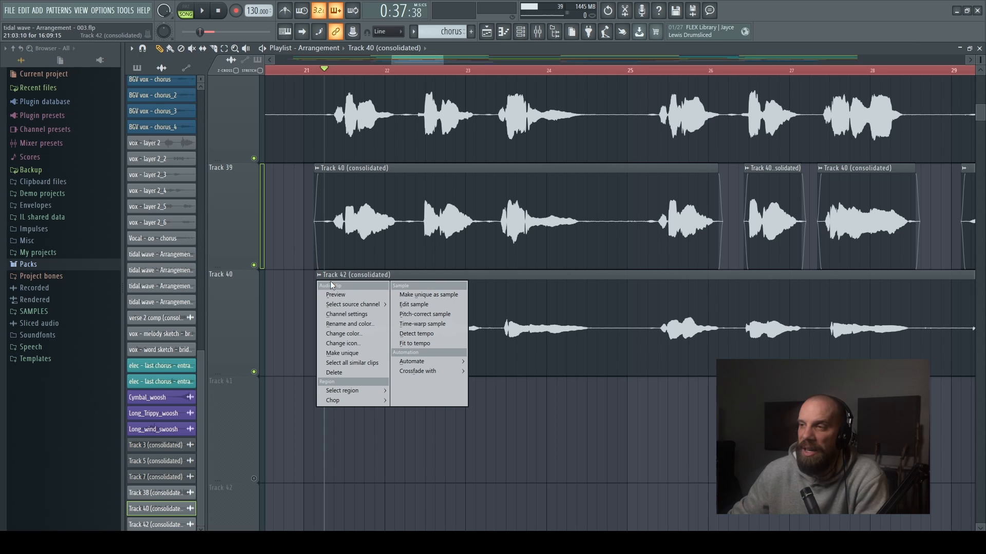
click(407, 306)
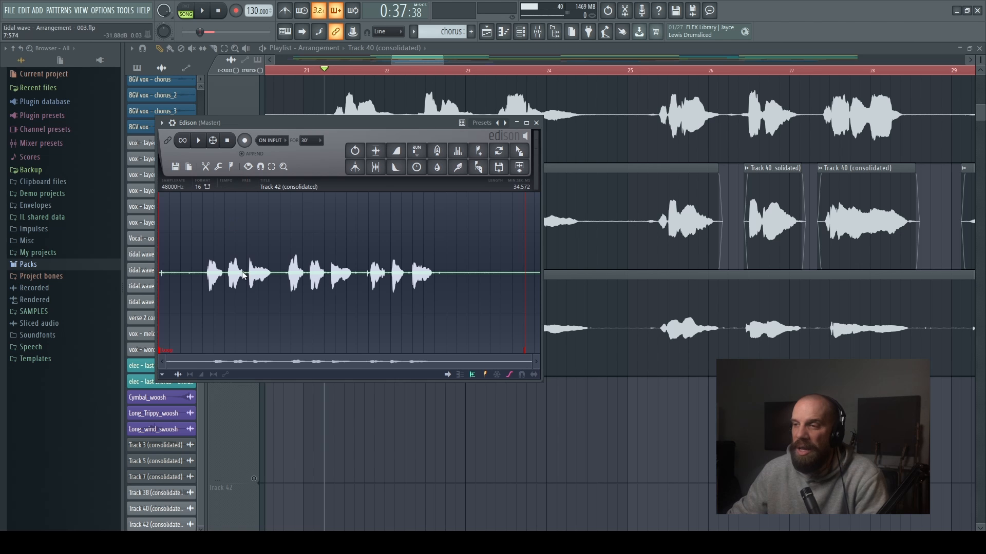
double_click(372, 123)
scroll(452, 245, up, 2)
scroll(452, 245, down, 2)
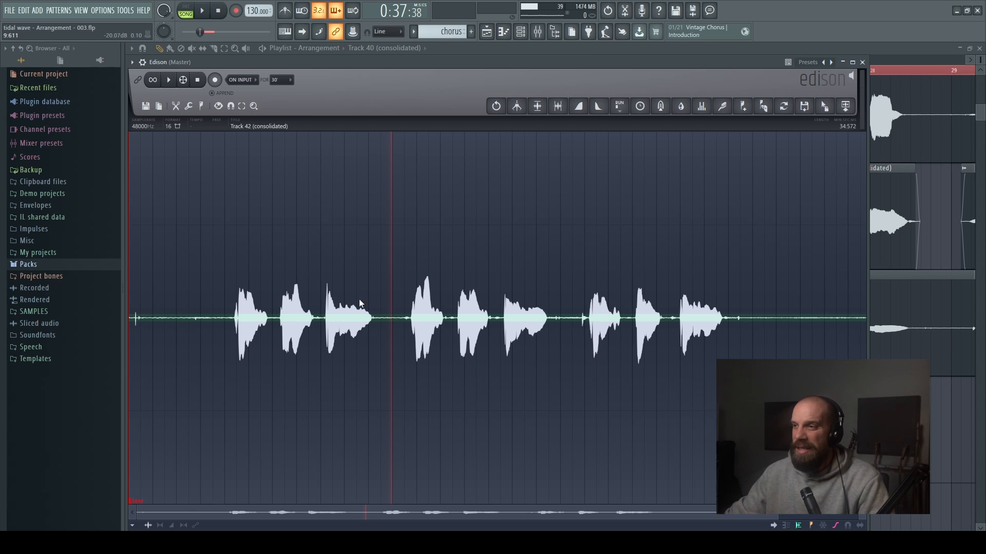
- Select the noisy pause between two vocal phrases in the Track 42 sample, from about 15.0 to 15.6 seconds
scroll(406, 315, up, 3)
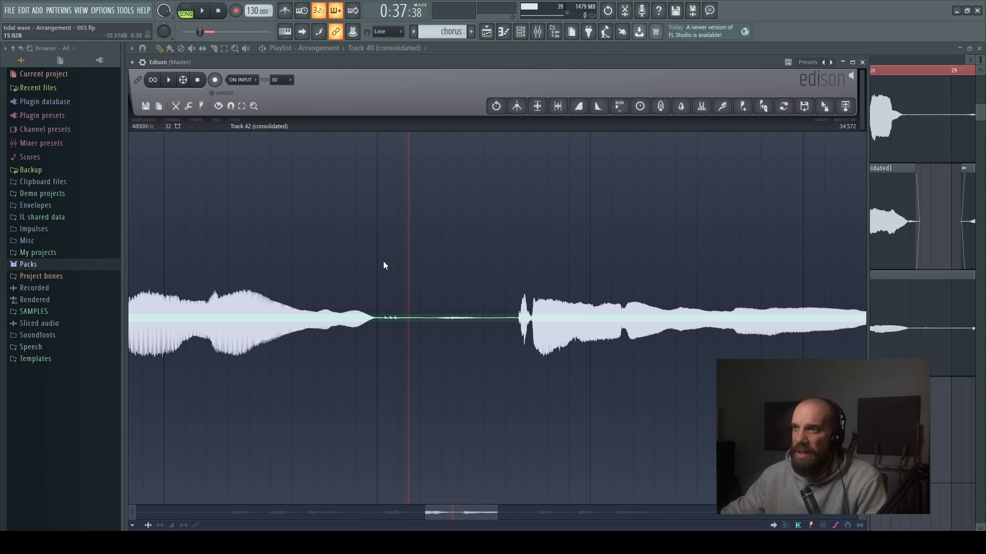
scroll(404, 313, up, 4)
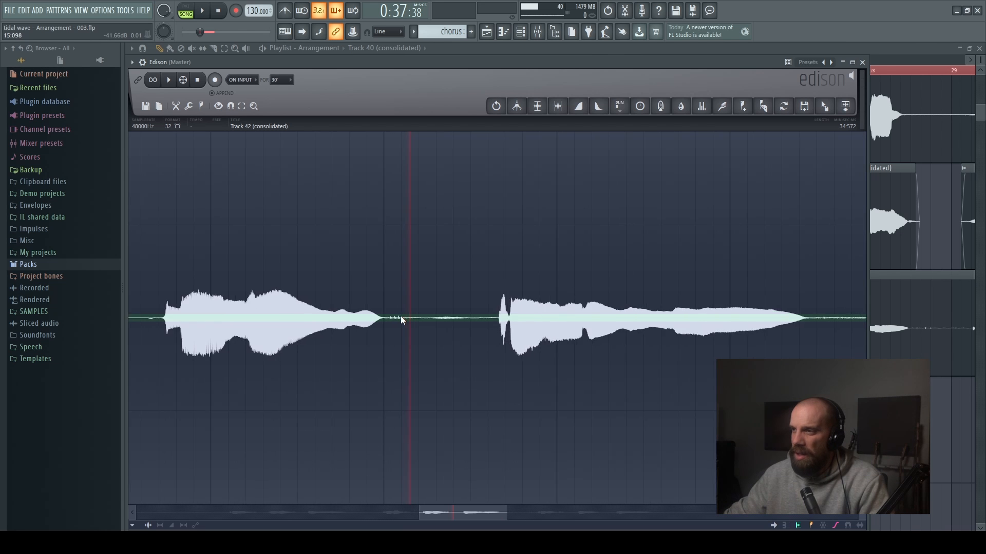
scroll(400, 317, up, 3)
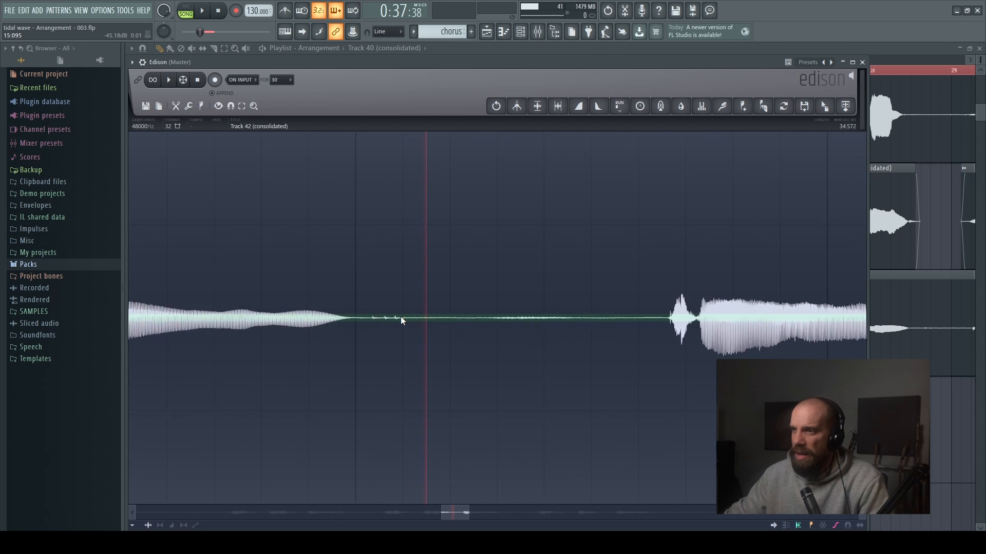
scroll(401, 317, down, 5)
scroll(399, 315, up, 2)
scroll(399, 316, down, 2)
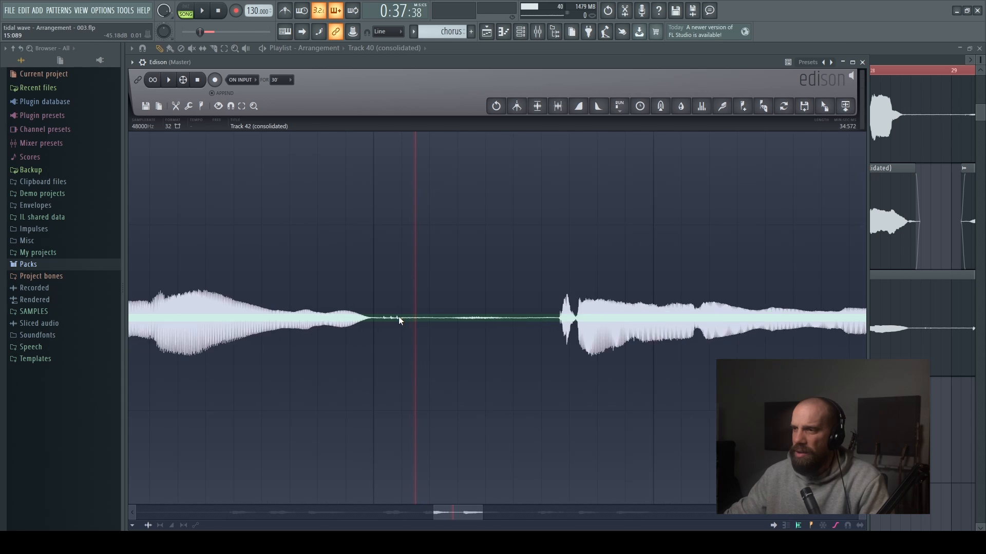
scroll(397, 316, up, 2)
drag(373, 318, 370, 317)
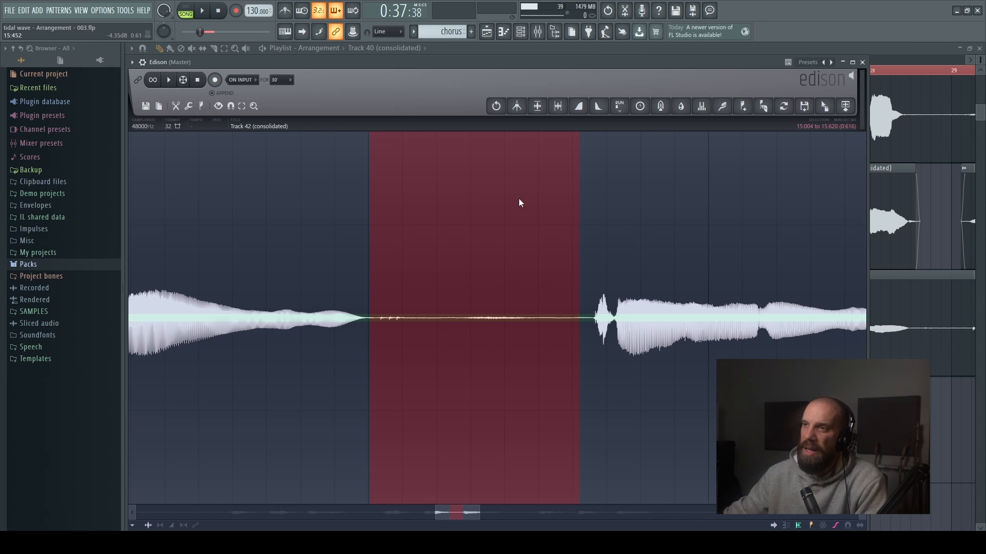
- Use the Amp tool on the selected pause in the Track 42 sample to suppress its noise, and close Edison
click(189, 107)
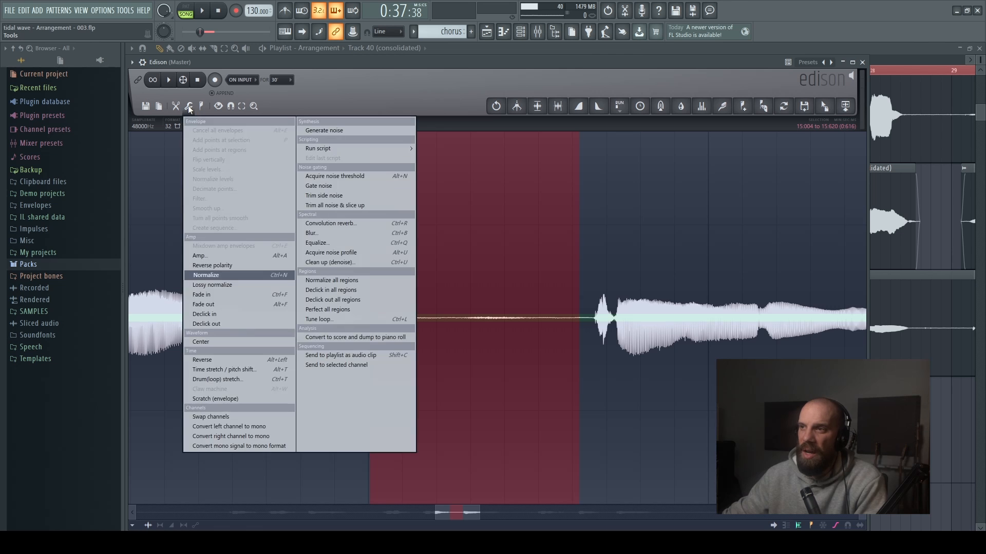
click(208, 255)
drag(493, 303, 493, 267)
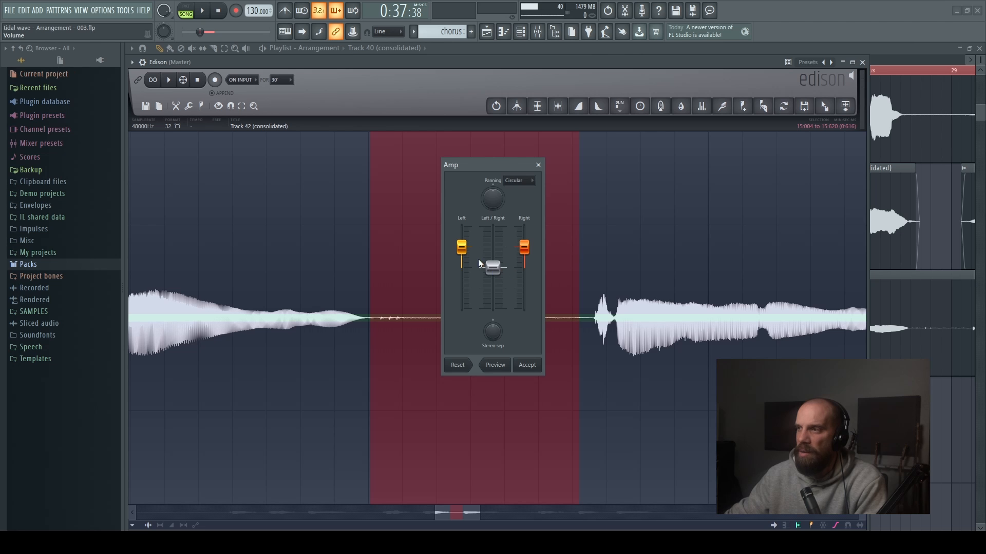
click(528, 366)
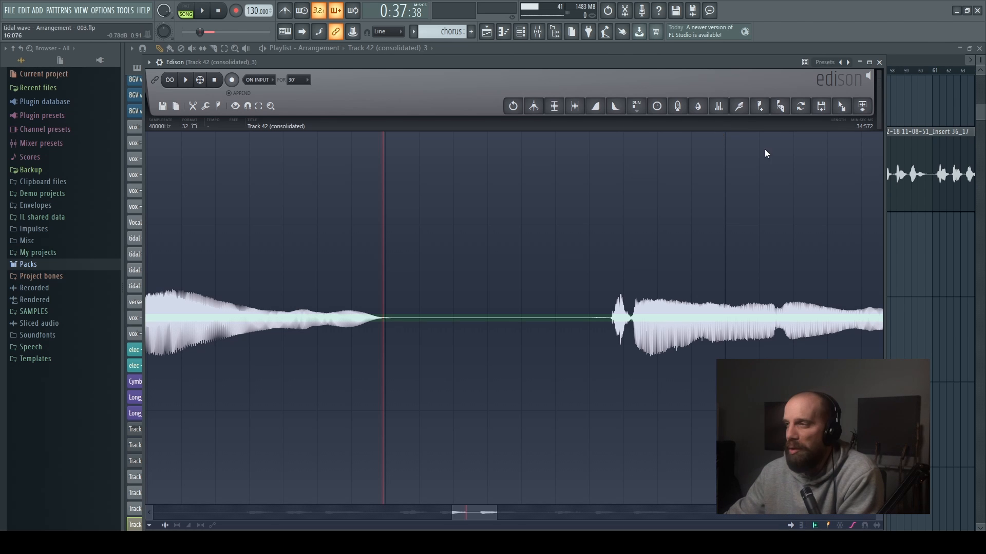
click(879, 61)
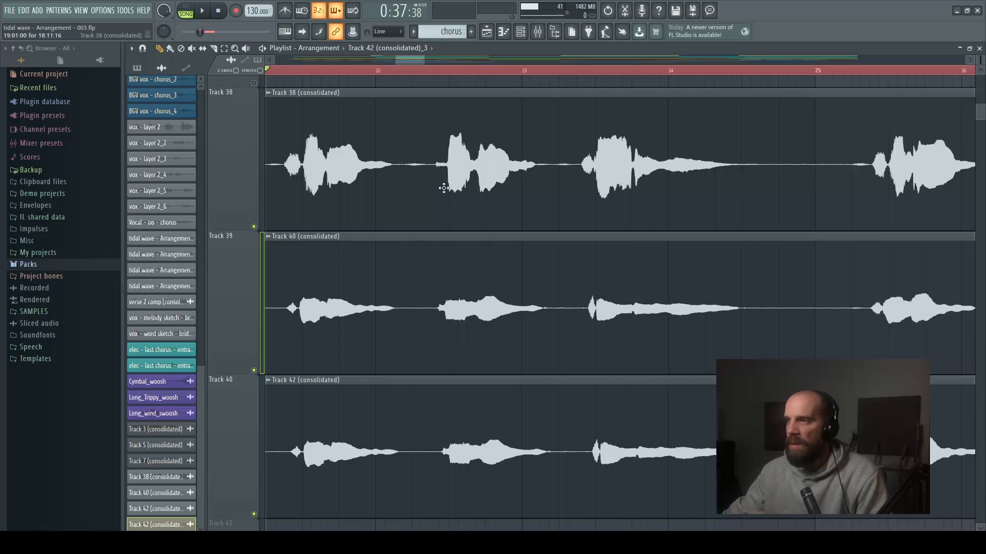
- Create a volume automation clip for the Track 38 clip
click(269, 93)
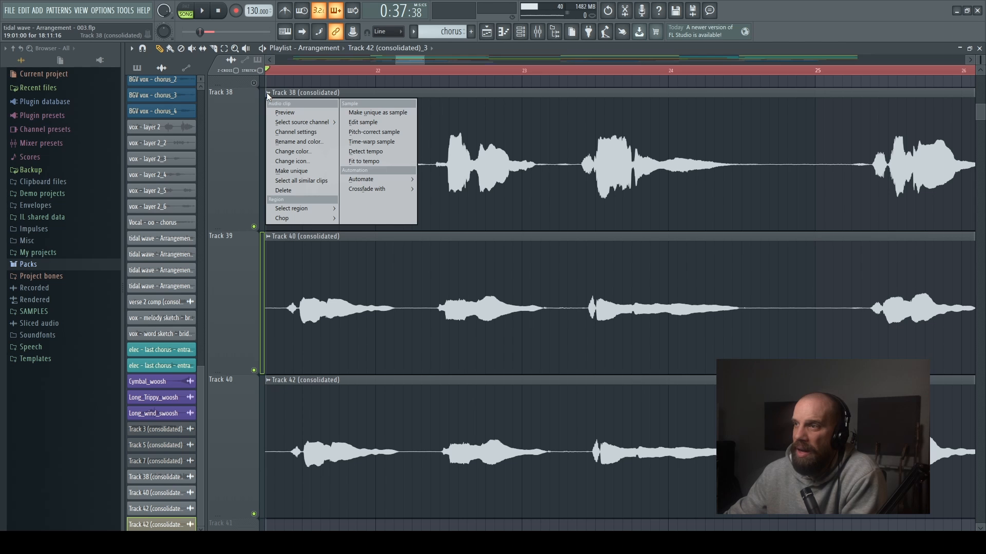
mouse_move(367, 180)
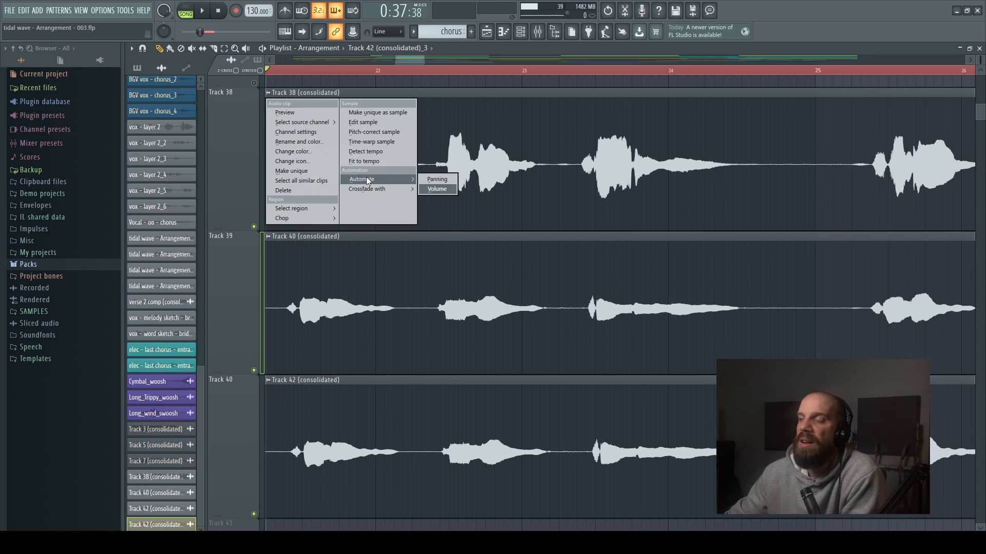
click(438, 189)
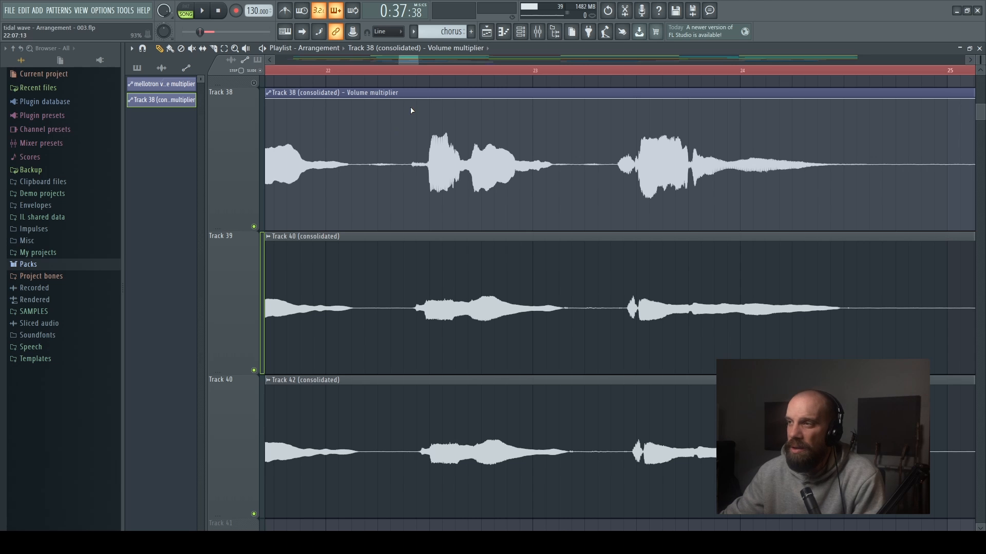
- Add four automation points on the Track 38 volume line around the loud start of the phrase between bars 22 and 23
scroll(446, 117, up, 5)
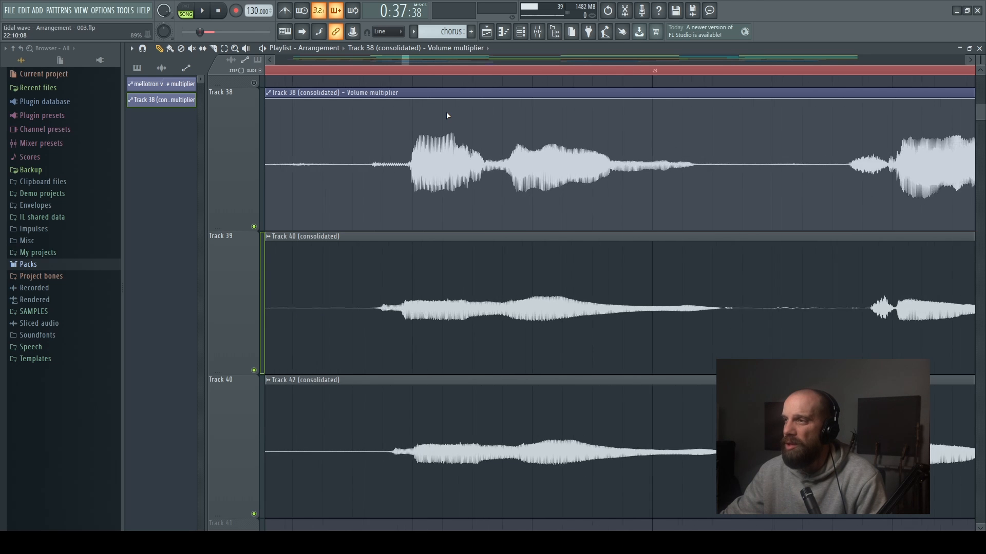
scroll(445, 116, down, 4)
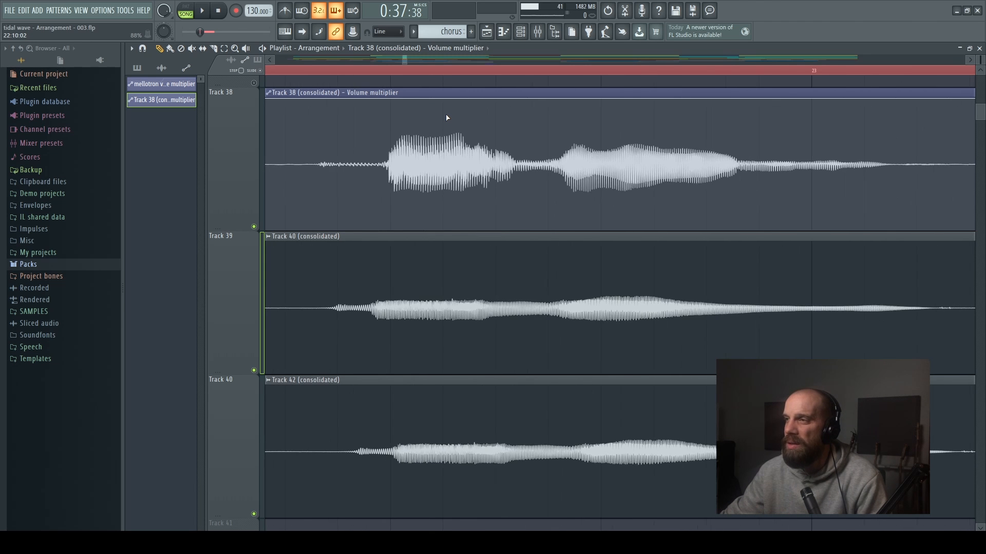
right_click(338, 100)
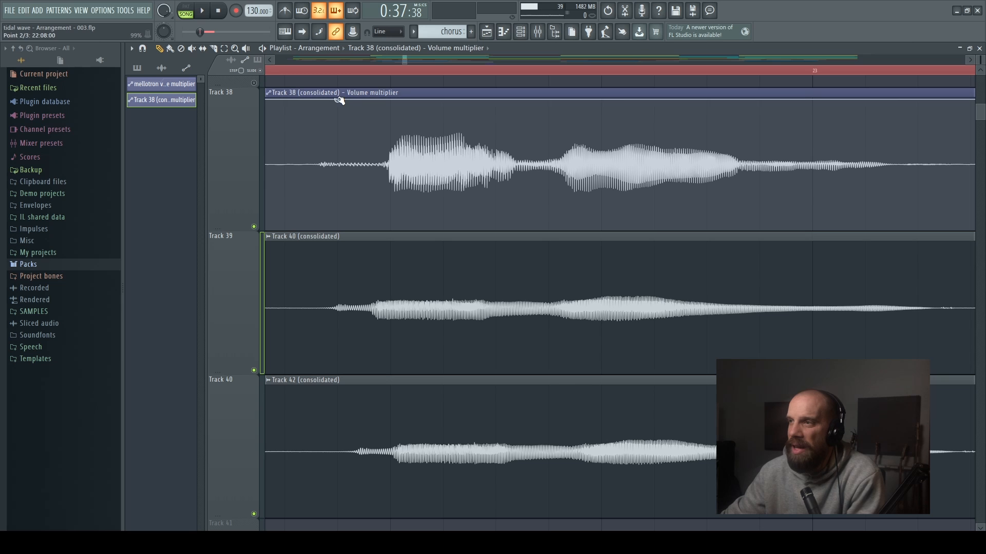
right_click(390, 99)
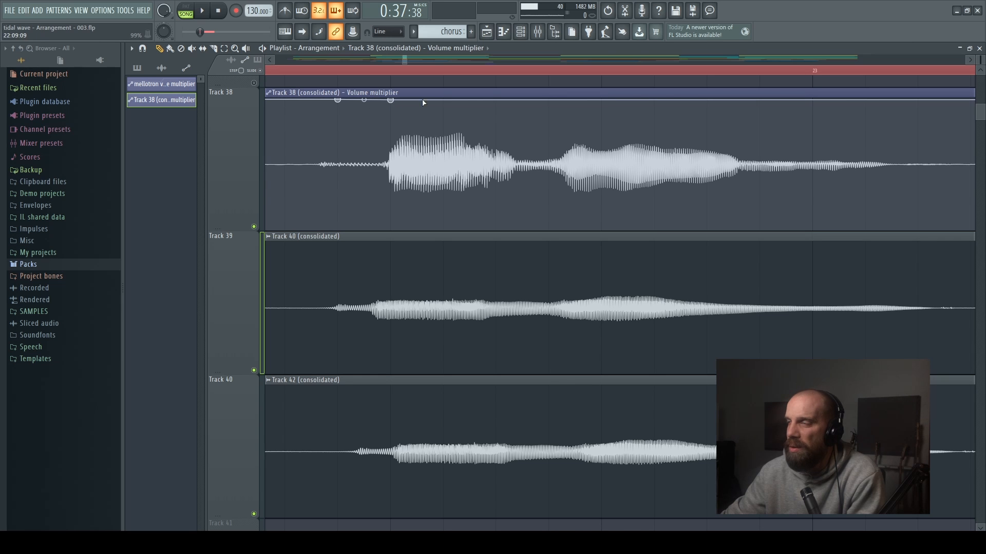
right_click(495, 100)
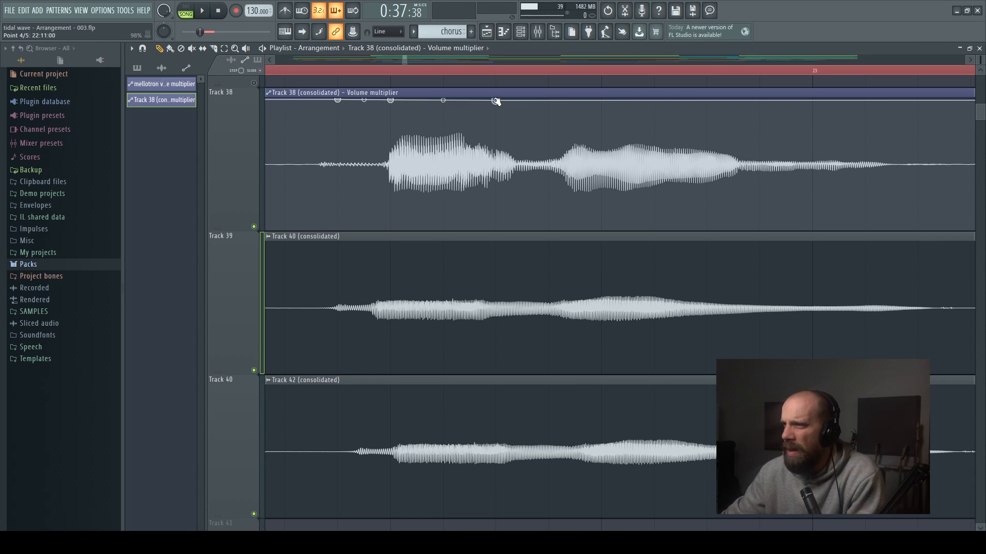
right_click(548, 100)
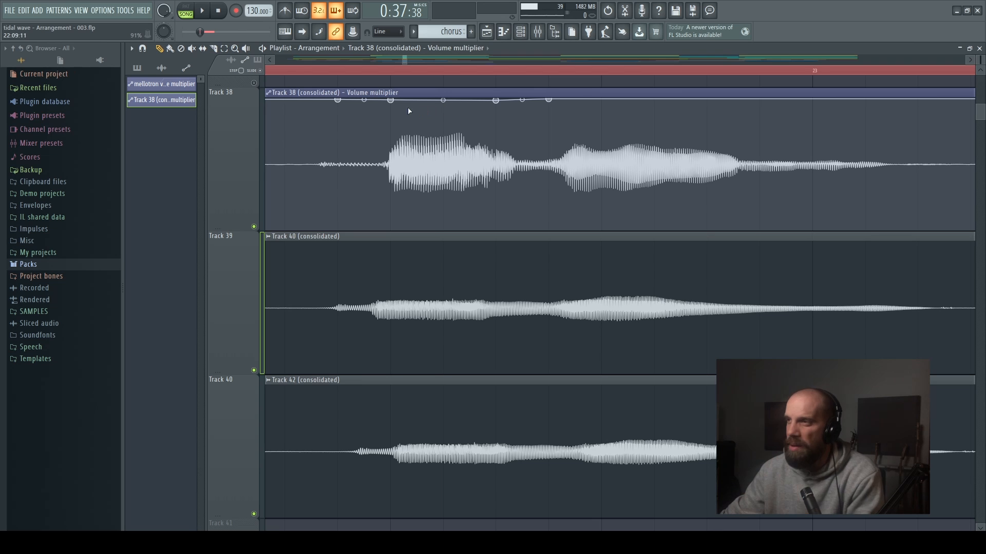
- Lower the two inner volume points to about 85% to dip the loud syllable before bar 23, and adjust the tension of the rising slope
drag(392, 101, 390, 119)
drag(496, 100, 497, 120)
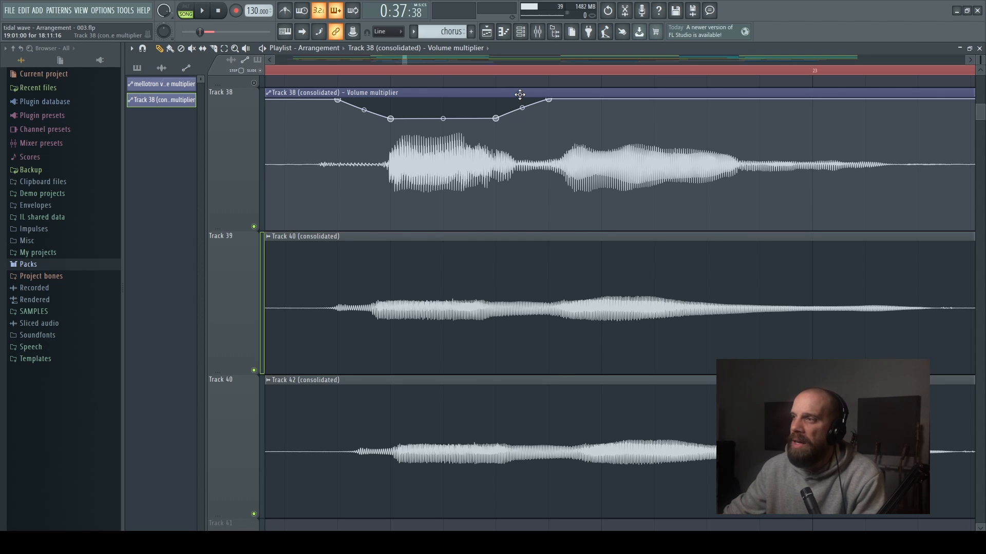
mouse_move(523, 109)
mouse_down()
mouse_move(522, 119)
mouse_move(523, 110)
mouse_up()
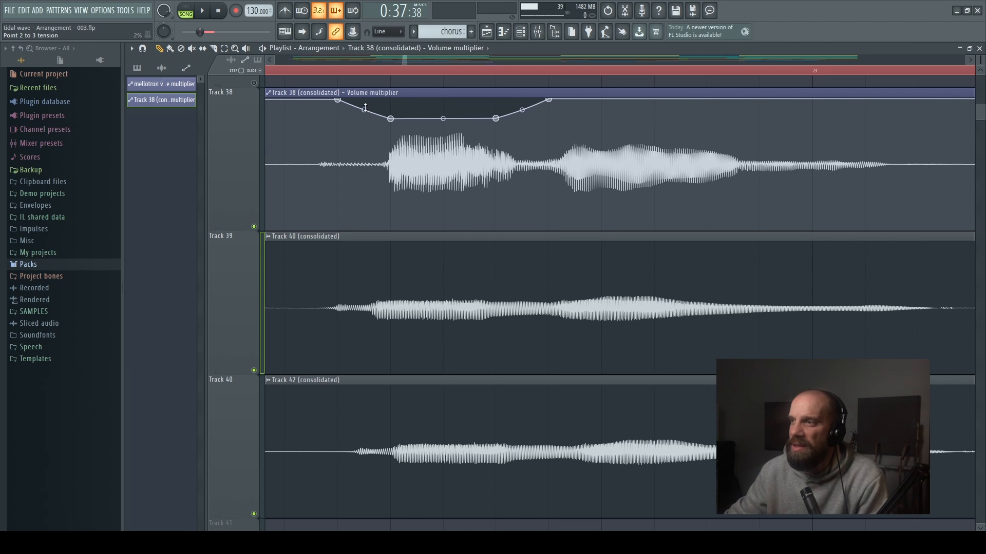
scroll(502, 120, down, 6)
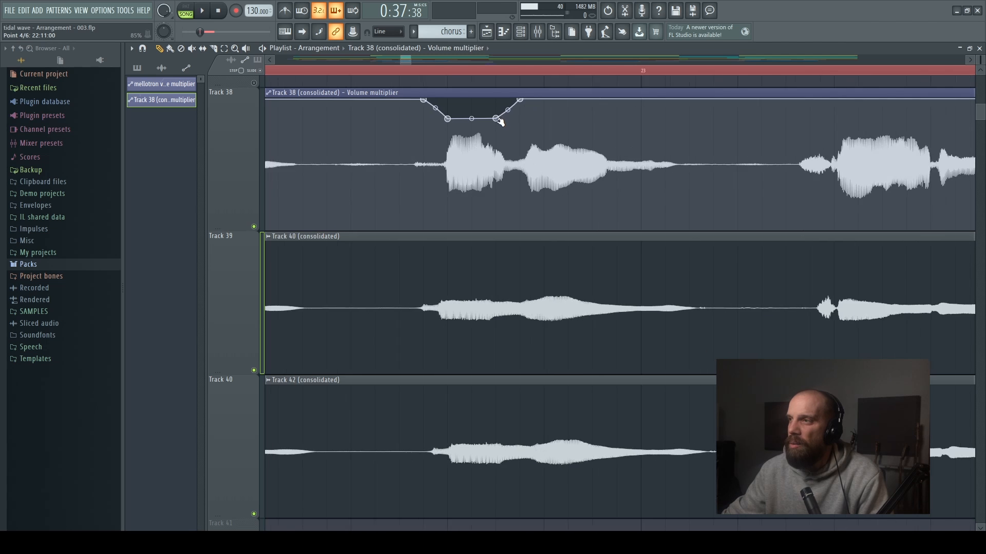
scroll(409, 106, down, 3)
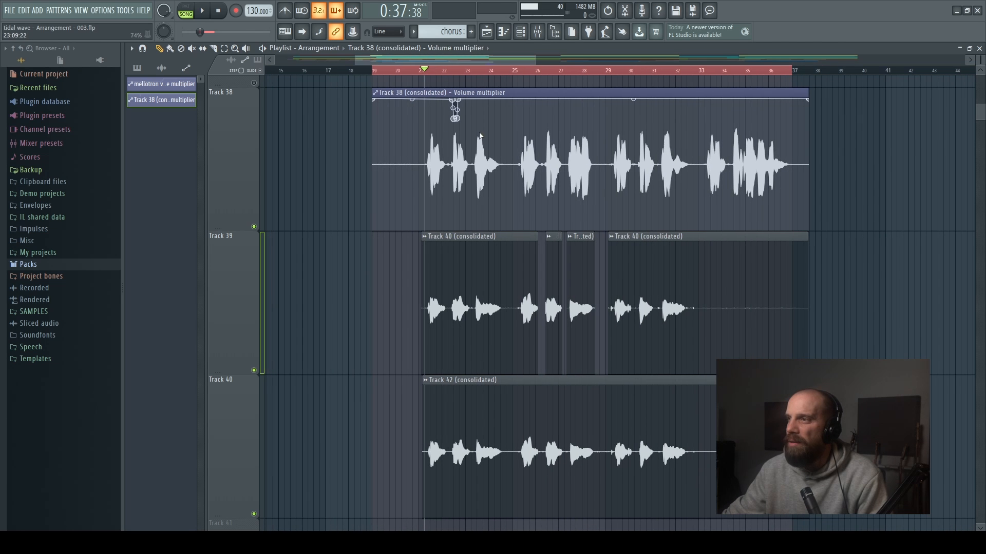
scroll(454, 118, up, 5)
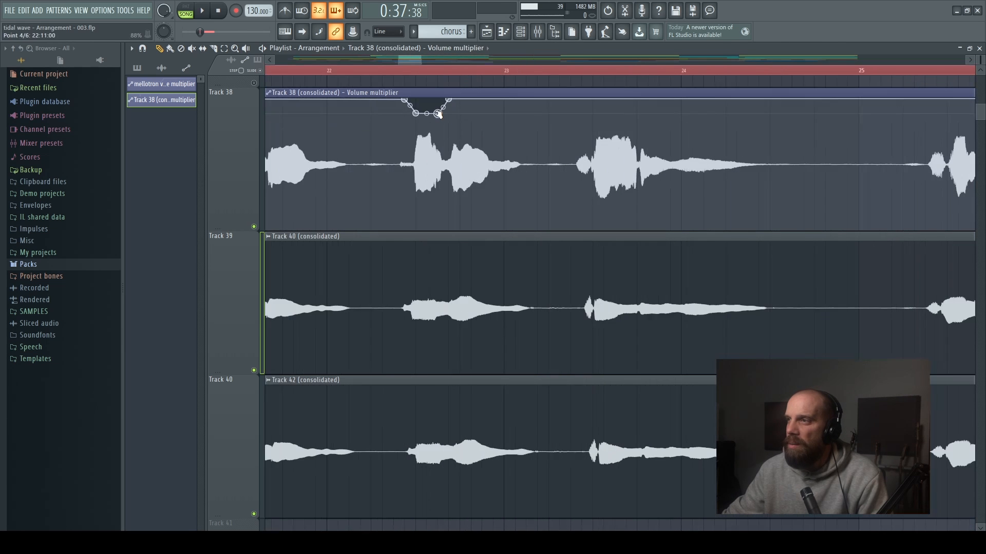
scroll(429, 122, up, 5)
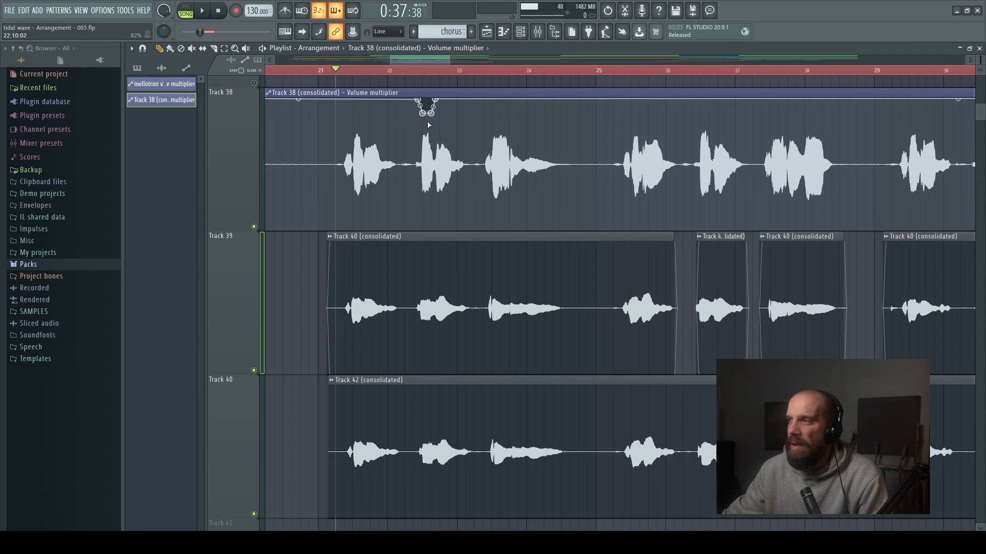